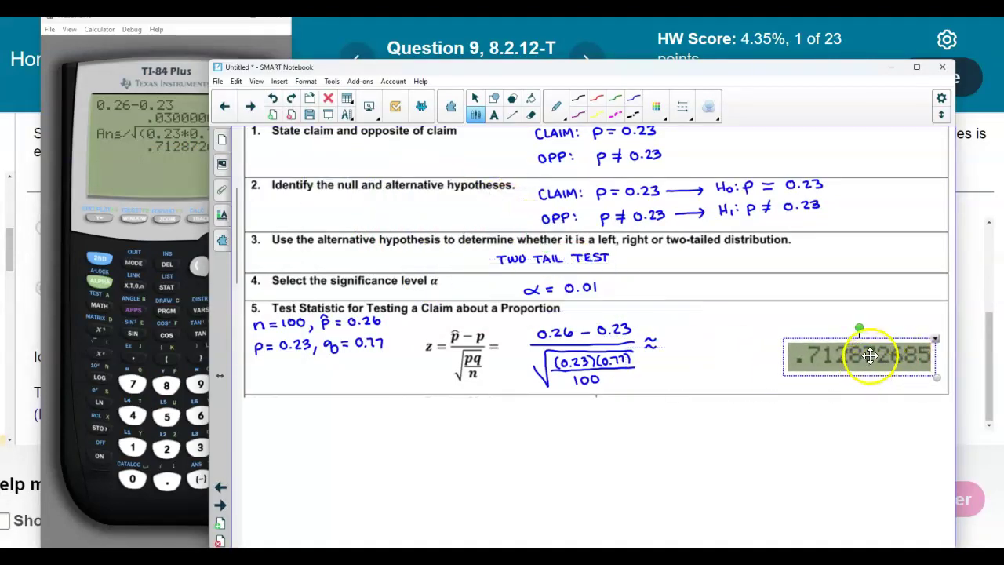
Step: Handwrite 0.71 as the rounded test statistic after the ≈ sign in section 5
left_click(820, 394)
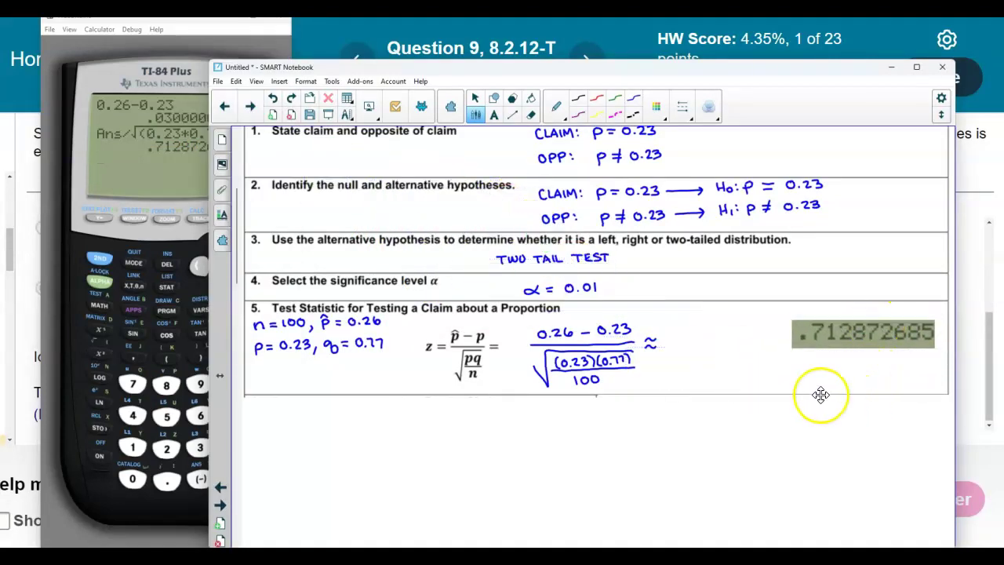
left_click_drag(677, 335, 696, 345)
left_click(681, 338)
left_click(681, 343)
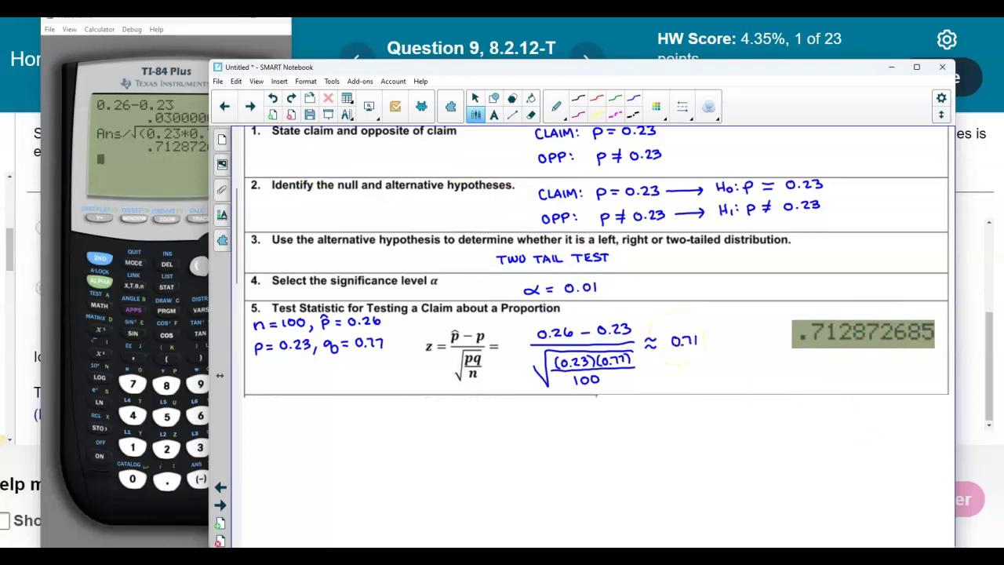
Step: Switch to the Pearson homework page, answer the test statistic with 0.71, check it and dismiss the feedback
left_click(25, 255)
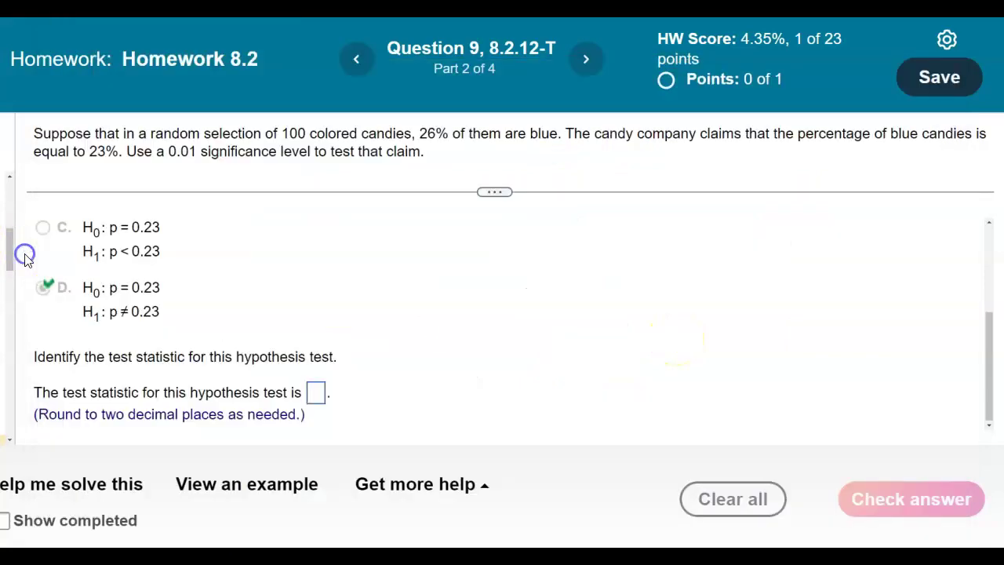
left_click(316, 391)
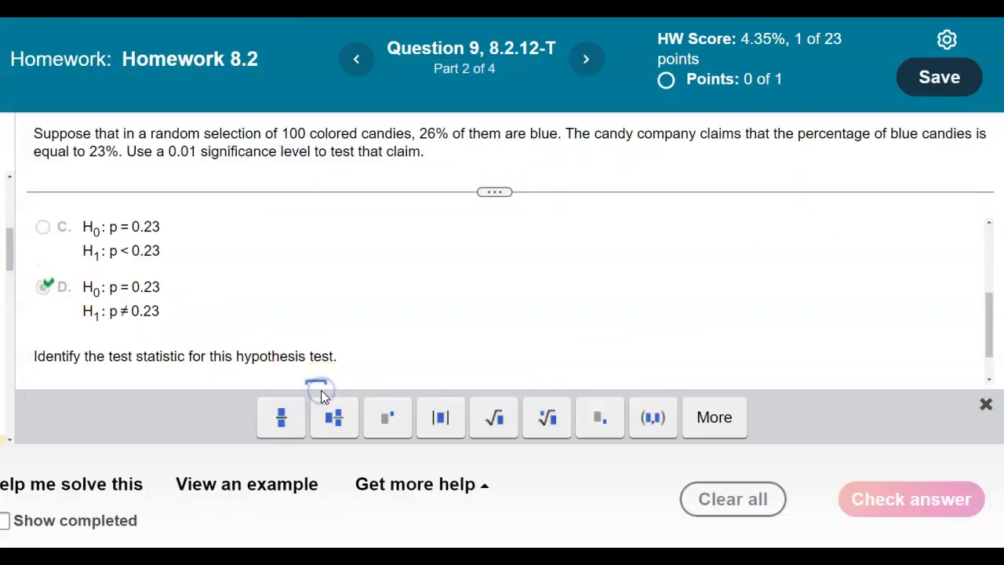
type("0.71")
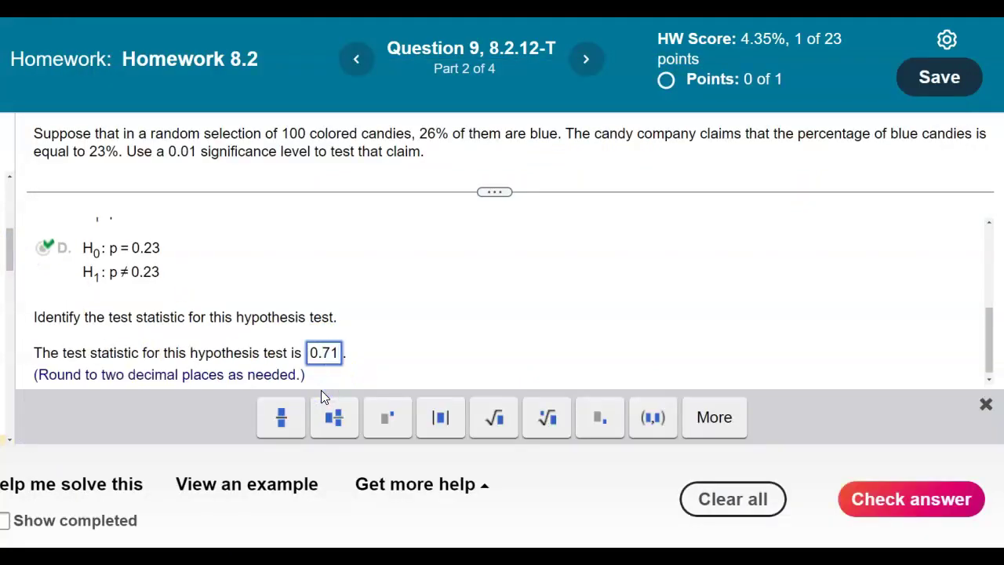
key("Return")
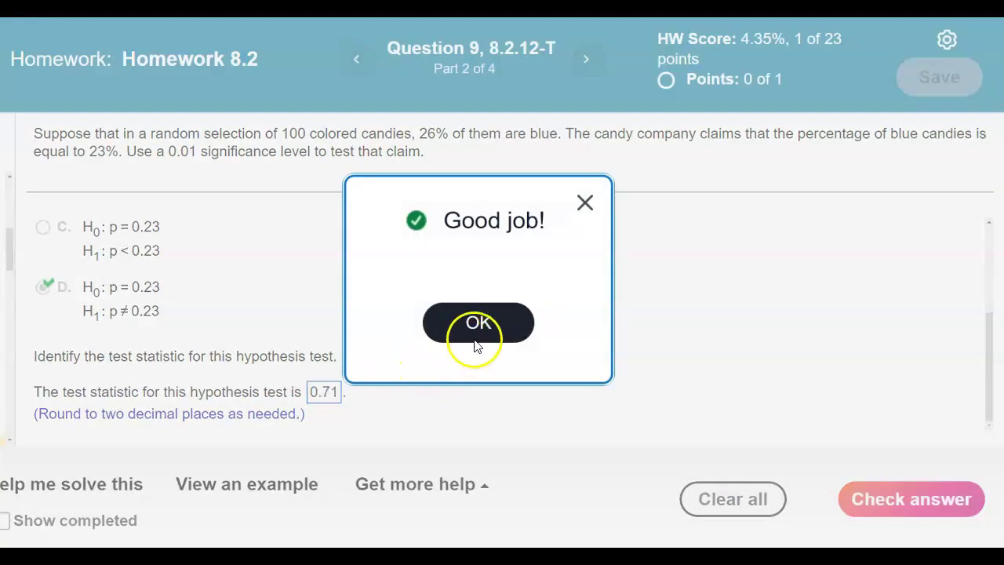
left_click(477, 343)
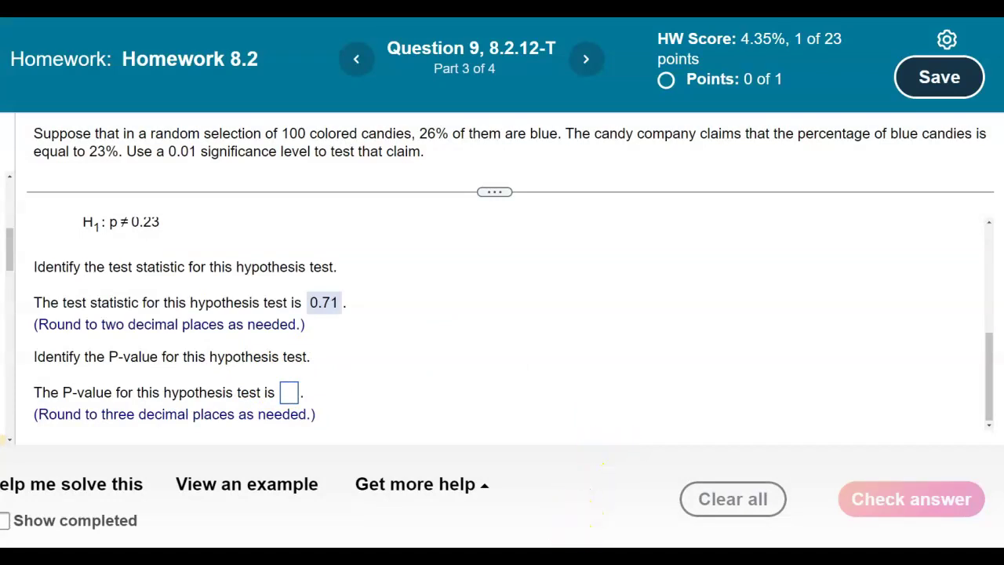
Step: Back in SMART Notebook, draw a bell curve on a horizontal axis in section 6 and label its center 0
mouse_move(571, 557)
left_click(571, 498)
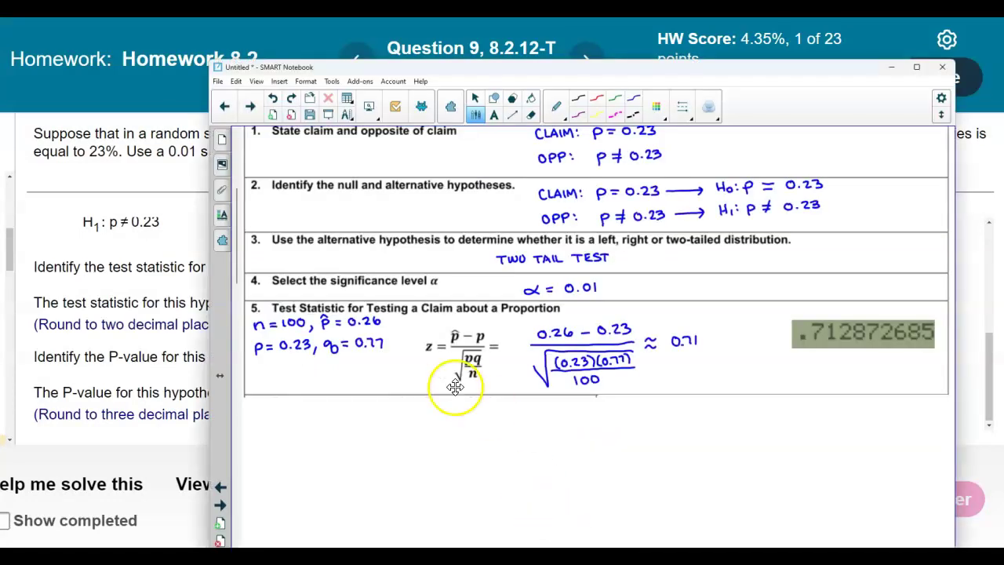
scroll(457, 389, "down", 1)
scroll(458, 392, "down", 2)
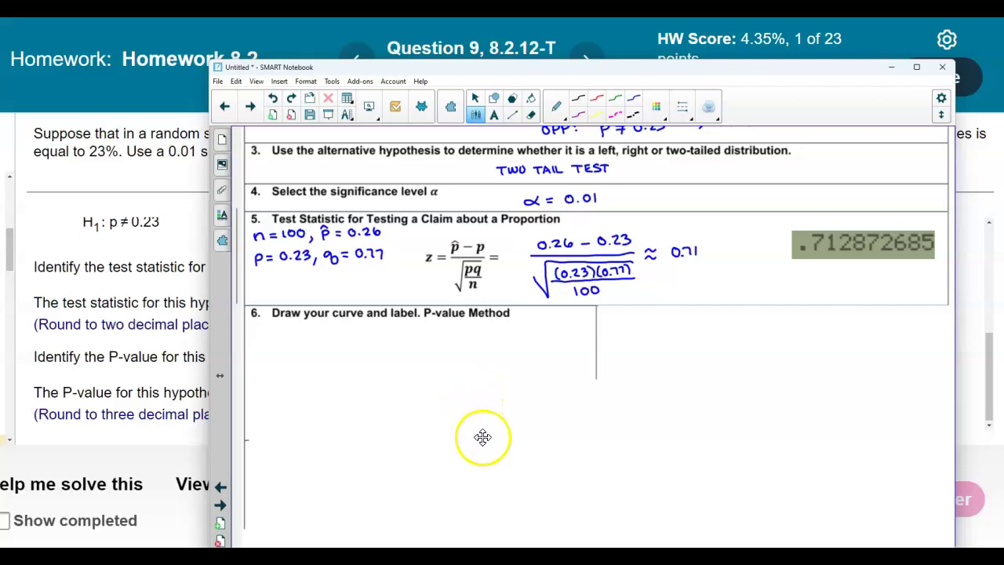
scroll(477, 392, "down", 1)
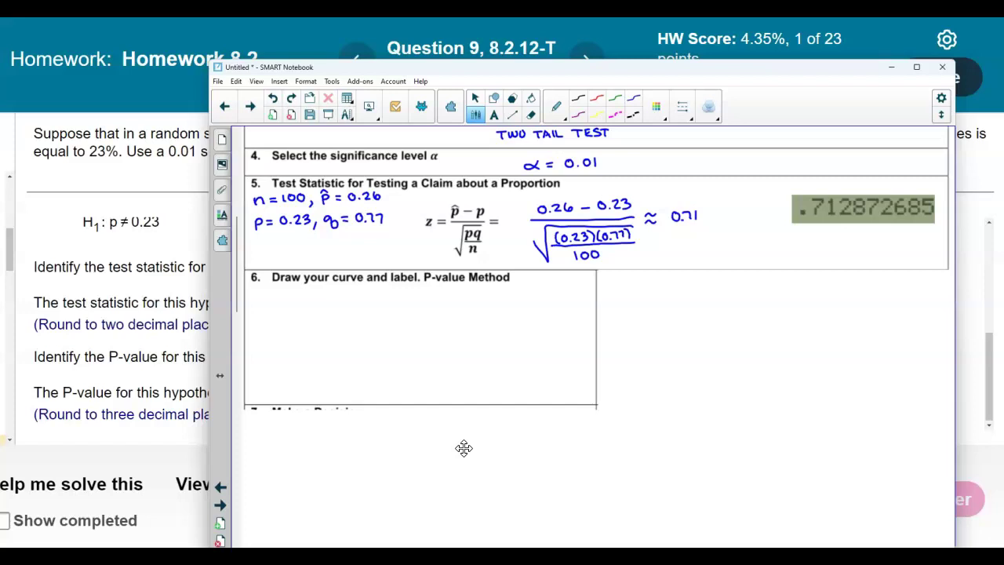
left_click_drag(270, 382, 428, 380)
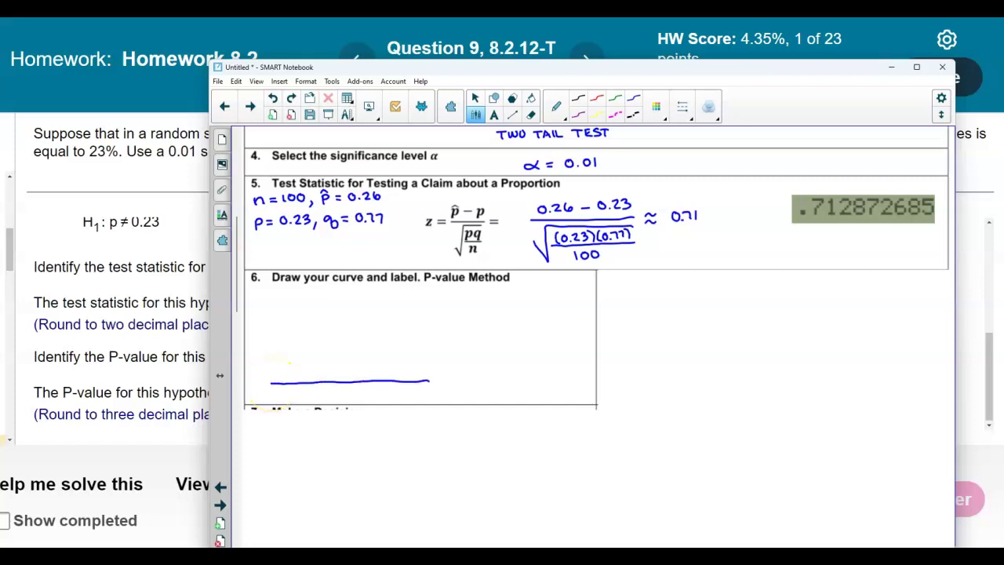
mouse_move(295, 358)
left_mouse_down()
mouse_move(338, 292)
mouse_move(429, 379)
left_mouse_up()
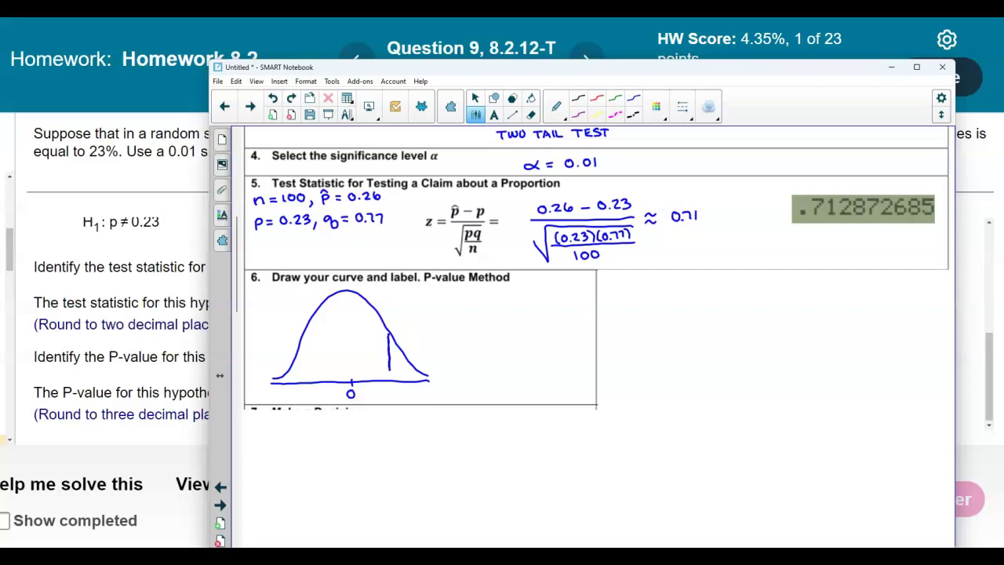
Step: Shade both tails of the bell curve and label the right boundary z = 0.71
left_click_drag(389, 370, 389, 380)
left_click_drag(391, 347, 414, 378)
left_click_drag(307, 339, 306, 382)
mouse_move(306, 339)
left_mouse_down()
mouse_move(301, 372)
mouse_move(279, 379)
mouse_move(299, 383)
left_mouse_up()
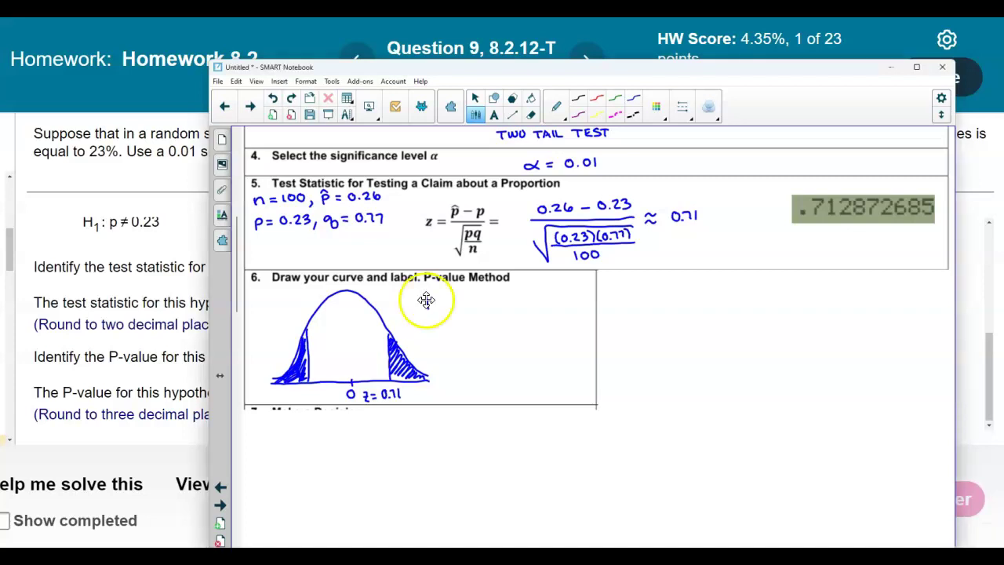
Step: Handwrite P-VALUE = P(z ≥ 0.71) beside the curve, with an equals sign beneath it
left_click_drag(427, 309, 428, 303)
left_click_drag(433, 300, 436, 301)
left_click_drag(465, 297, 471, 298)
left_click_drag(466, 302, 471, 302)
left_click_drag(466, 307, 485, 304)
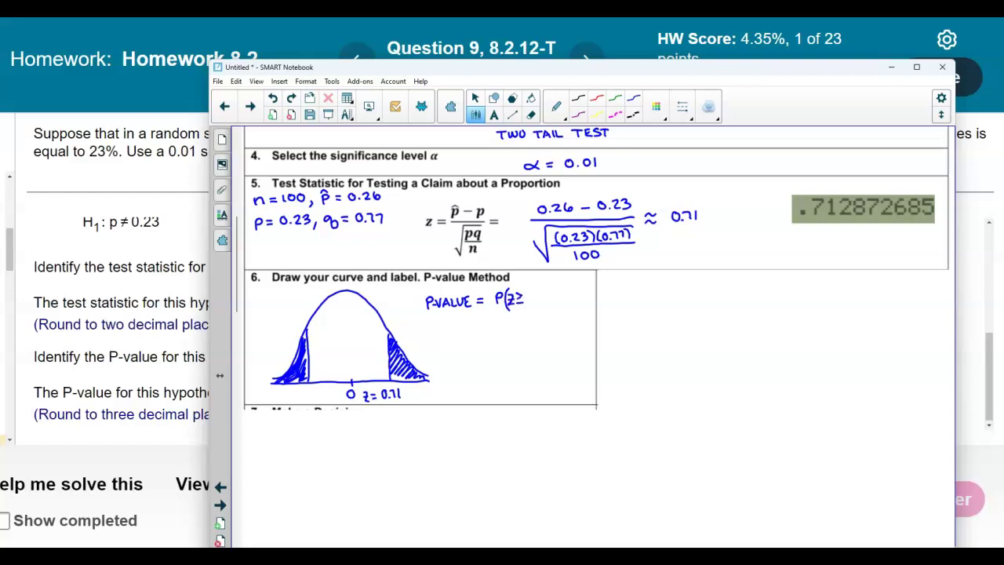
left_click_drag(532, 297, 532, 304)
left_click(536, 303)
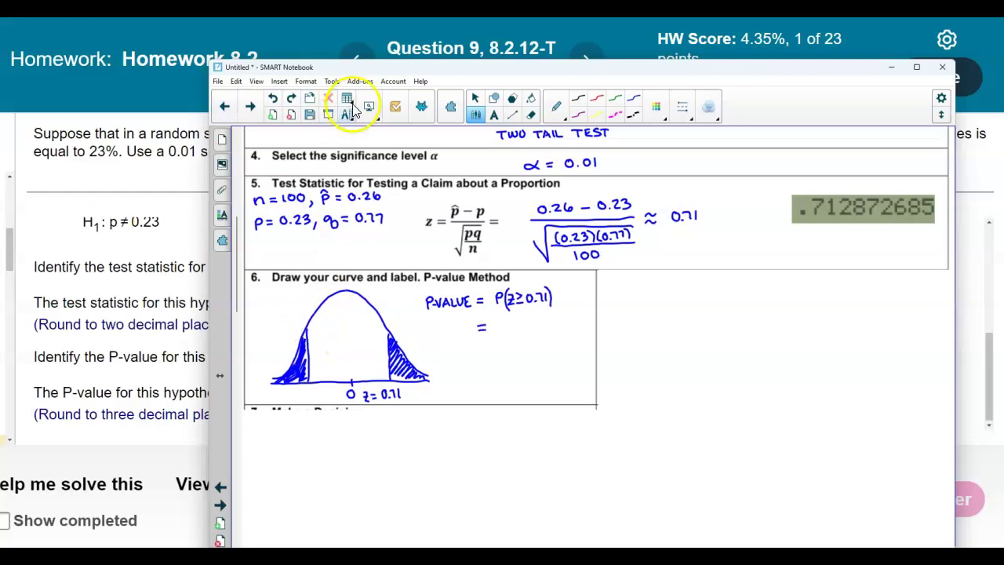
Step: Open StatCrunch from the homework's help options and arrange its window beside the SMART Notebook notes
left_click_drag(377, 75, 570, 71)
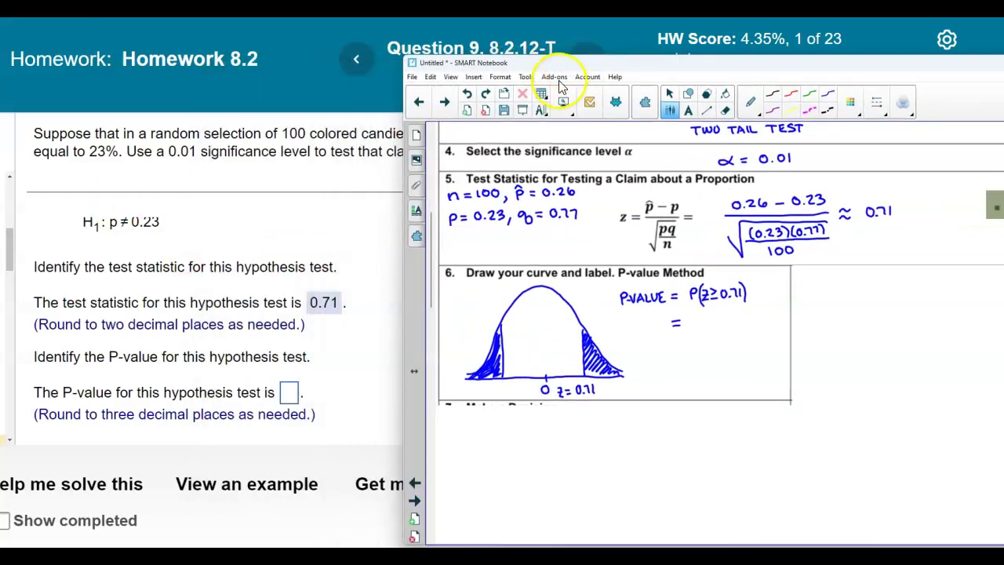
left_click(381, 472)
left_click(381, 472)
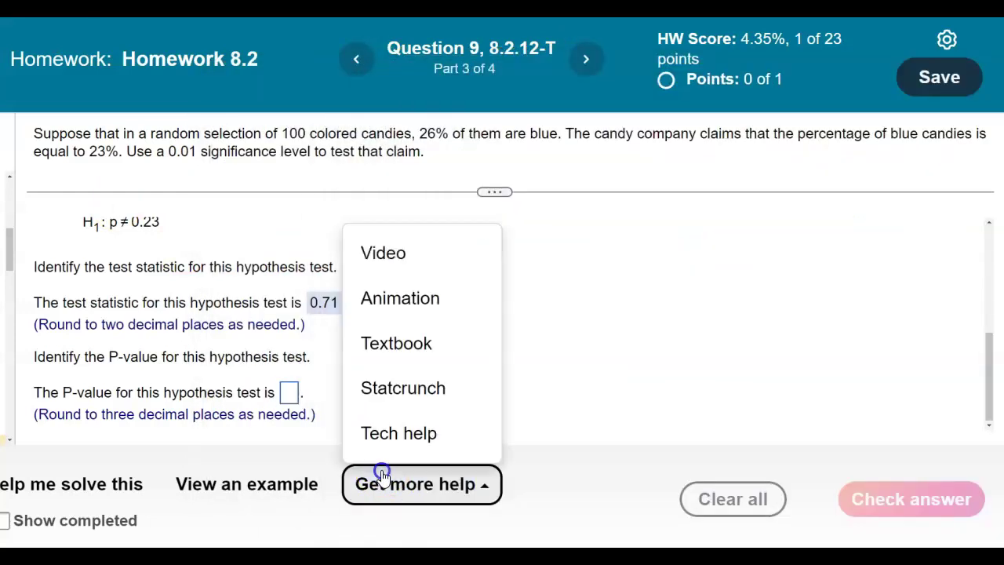
left_click(392, 397)
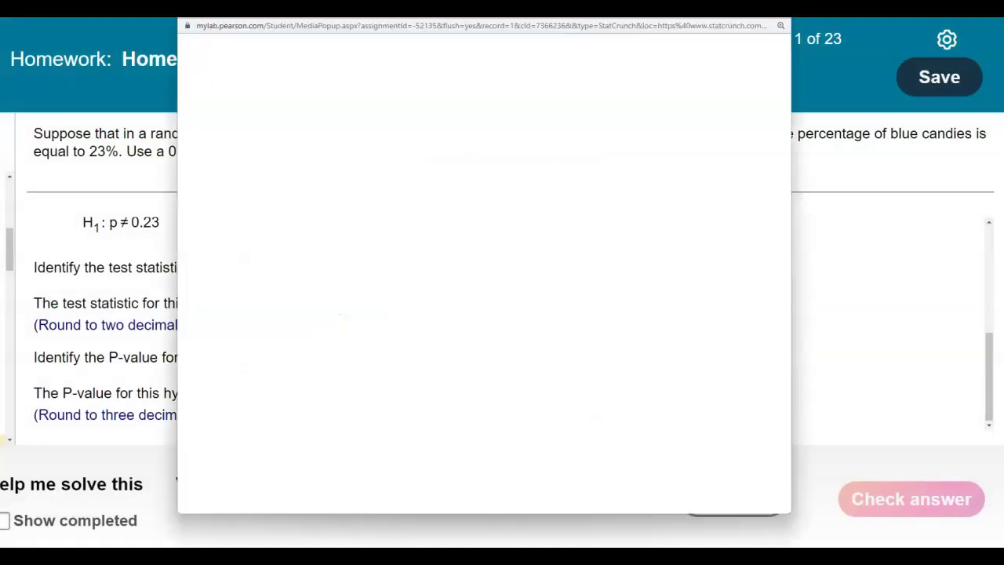
left_click(573, 502)
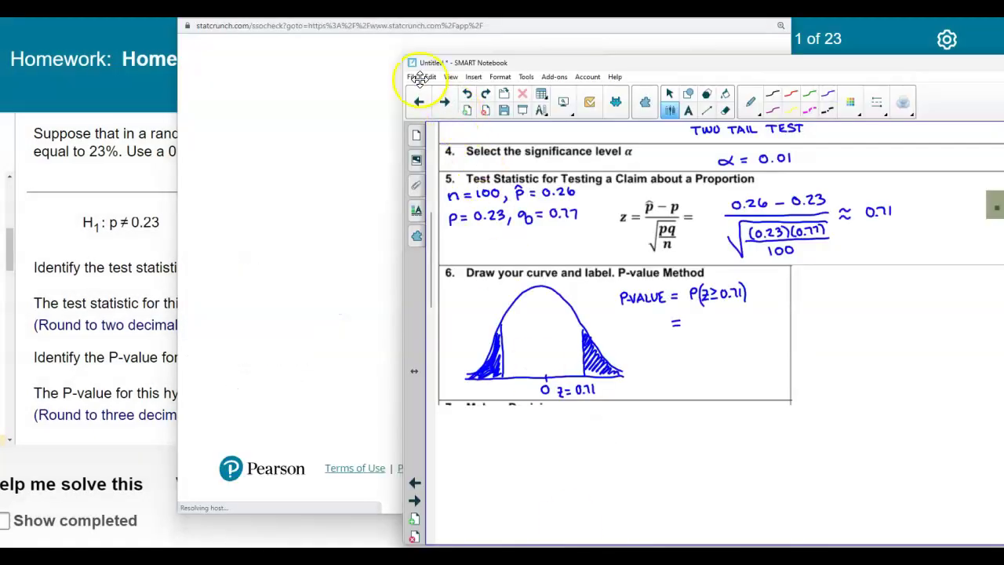
left_click_drag(487, 11, 365, 19)
left_click_drag(239, 18, 150, 26)
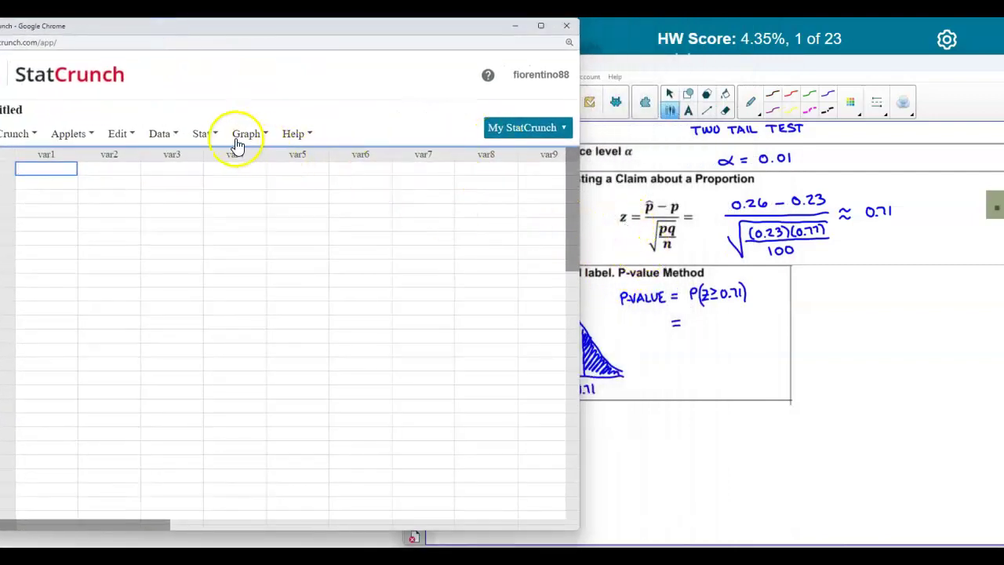
Step: Compute P(X ≥ 0.71) with StatCrunch's Normal calculator
left_click(212, 136)
mouse_move(229, 159)
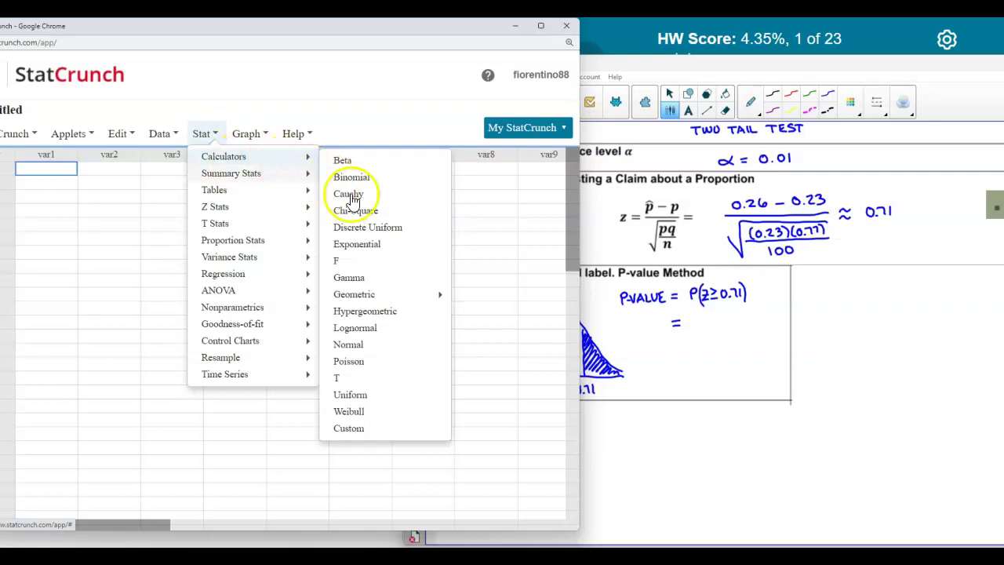
left_click(363, 343)
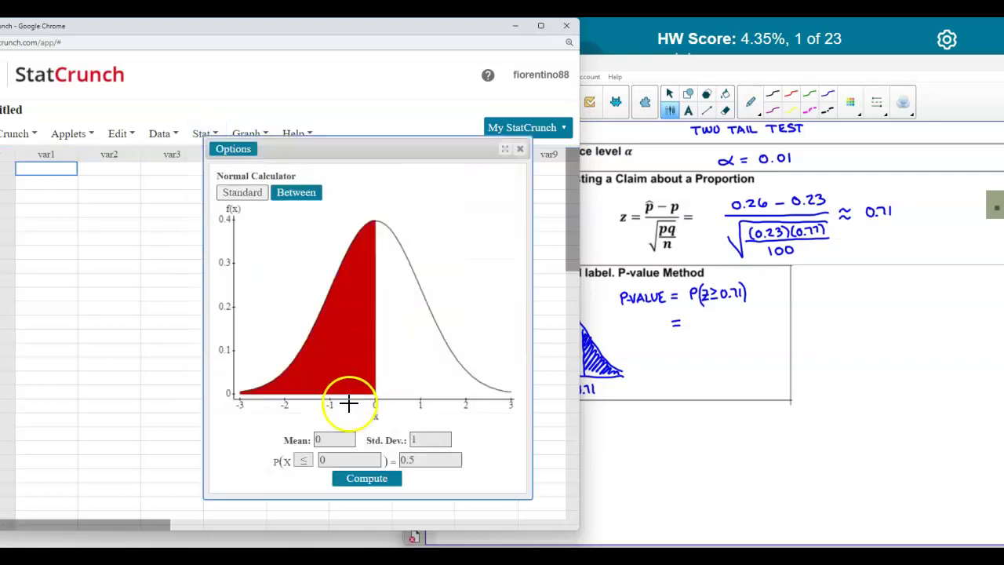
left_click(300, 461)
left_click(303, 486)
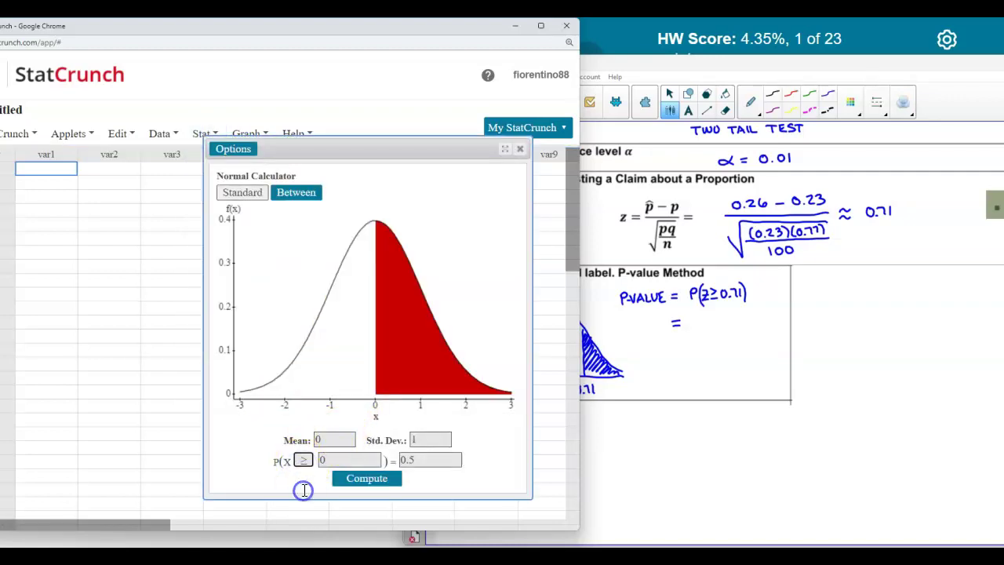
double_click(369, 459)
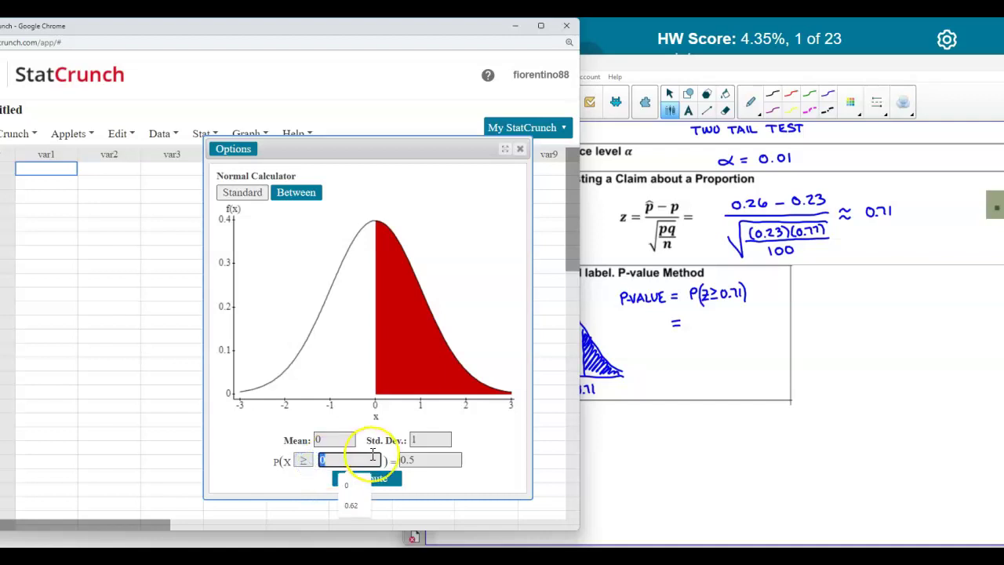
type("0.71")
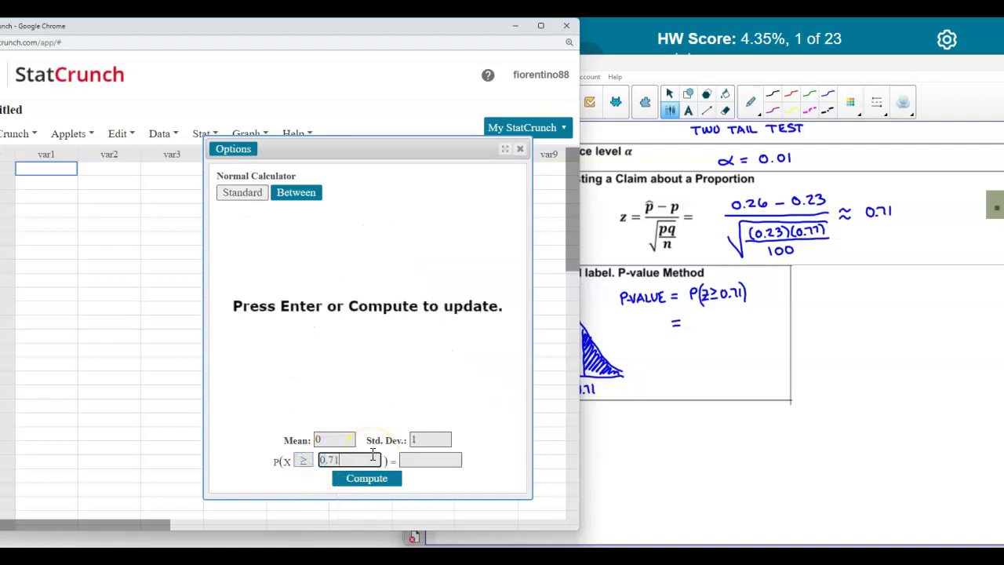
key("Return")
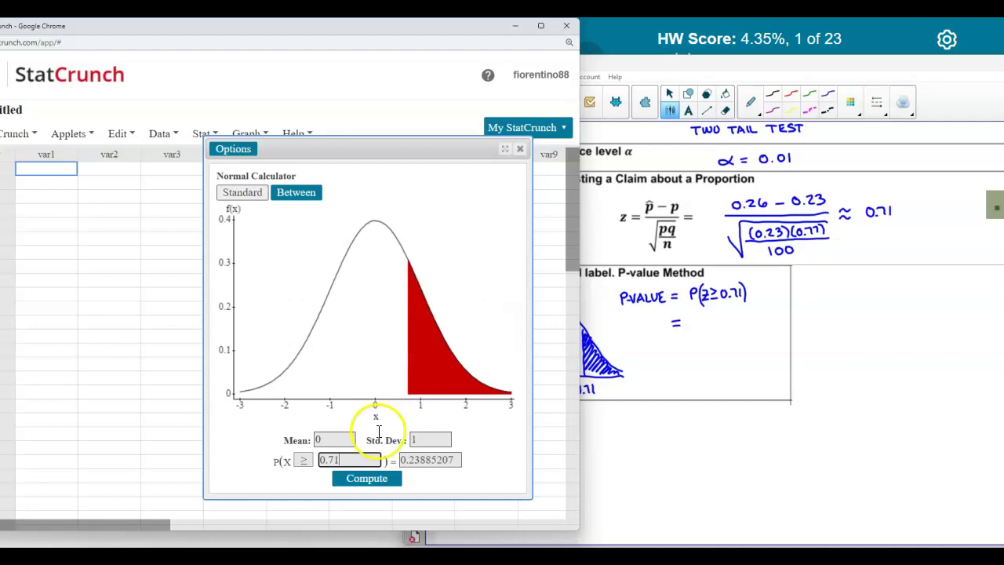
Step: In SMART Notebook, write 0.239 as the tail probability and 2(0.239) = below it, with arrows from both shaded tails
left_click_drag(286, 33, 258, 13)
double_click(392, 439)
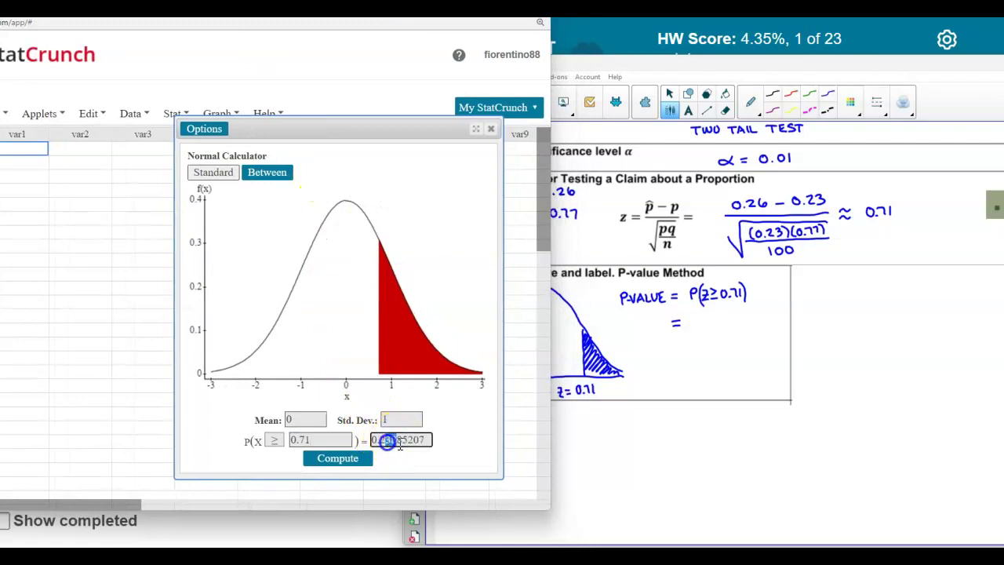
left_click_drag(373, 441, 405, 443)
left_click(698, 320)
left_click_drag(695, 318, 696, 319)
left_click(704, 323)
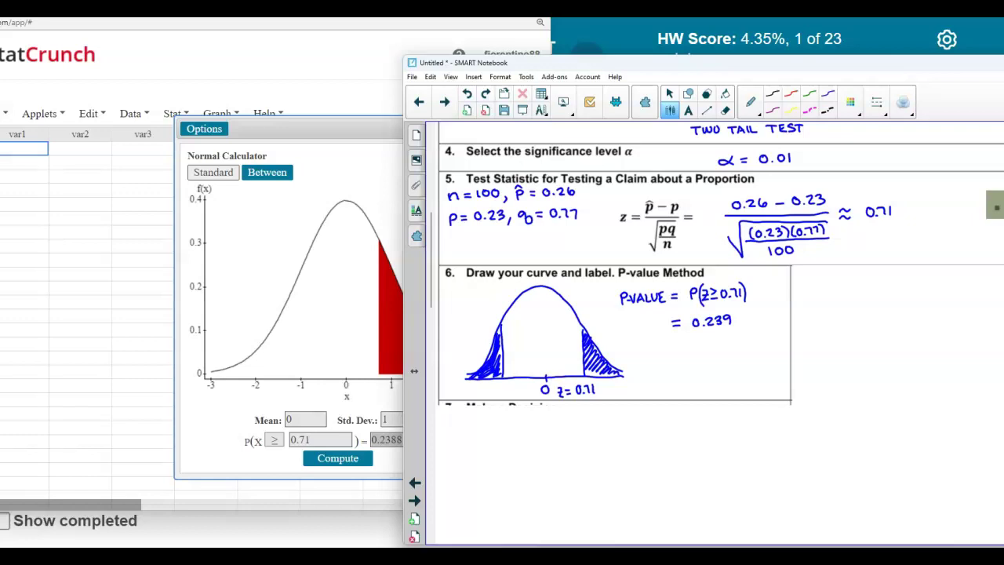
mouse_move(497, 337)
left_mouse_down()
mouse_move(601, 317)
mouse_move(631, 338)
left_mouse_up()
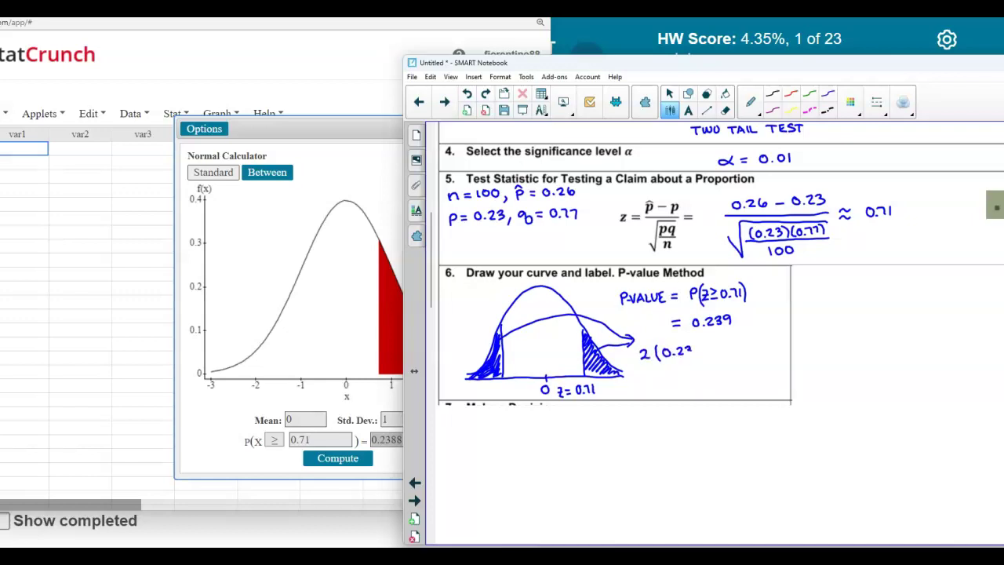
left_click_drag(698, 346, 702, 360)
Step: Calculate 2*0.239 on the TI-84 Plus calculator and handwrite the product after 2(0.239) = in the notes
left_click(205, 555)
left_click(157, 447)
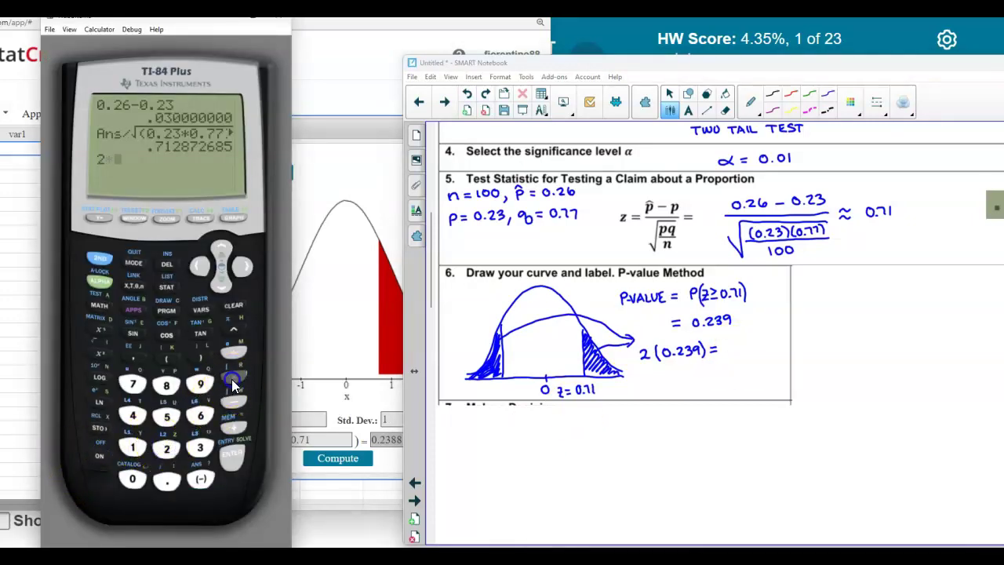
left_click(231, 379)
left_click(132, 480)
left_click(166, 480)
left_click(166, 448)
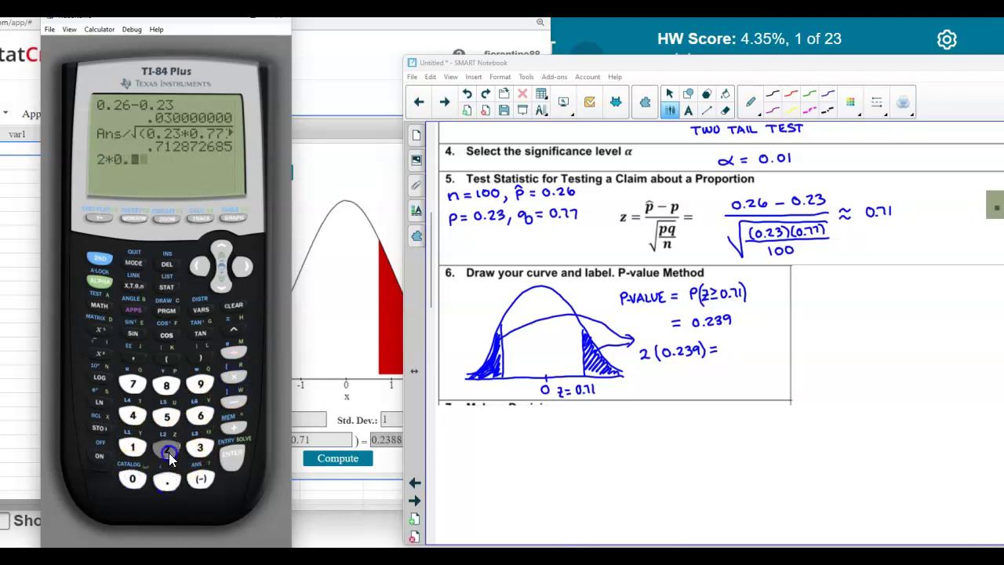
left_click(200, 447)
left_click(200, 383)
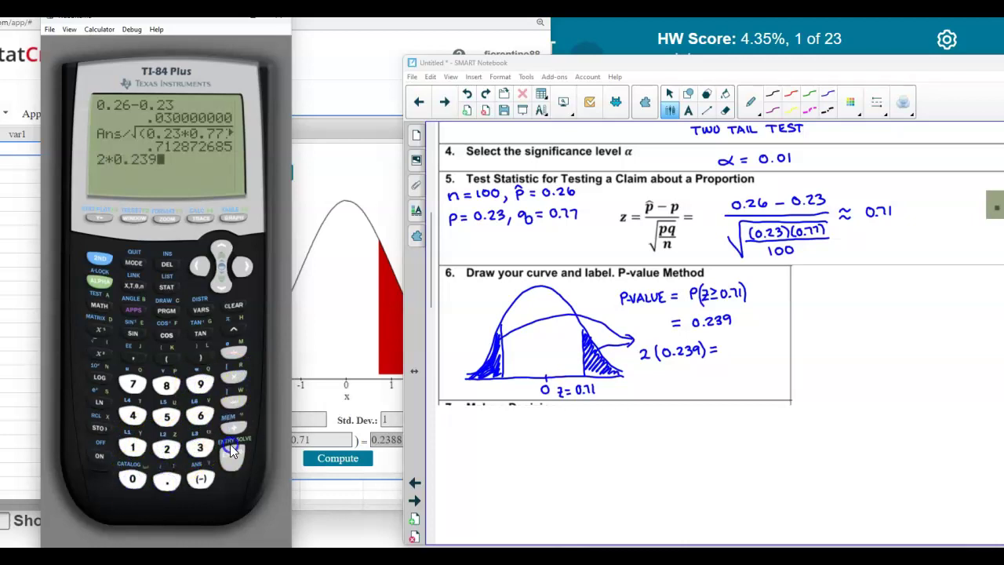
left_click(232, 456)
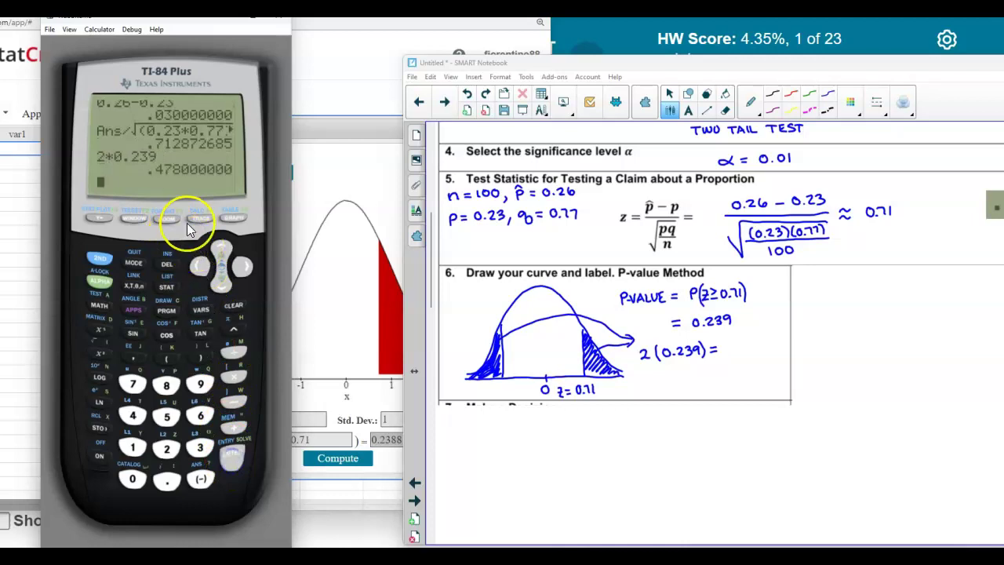
left_click_drag(734, 343, 765, 342)
left_click(737, 354)
Step: Return to homework question 9, enter 0.478 as the P-value, submit it, and continue to the conclusion part
left_click(630, 43)
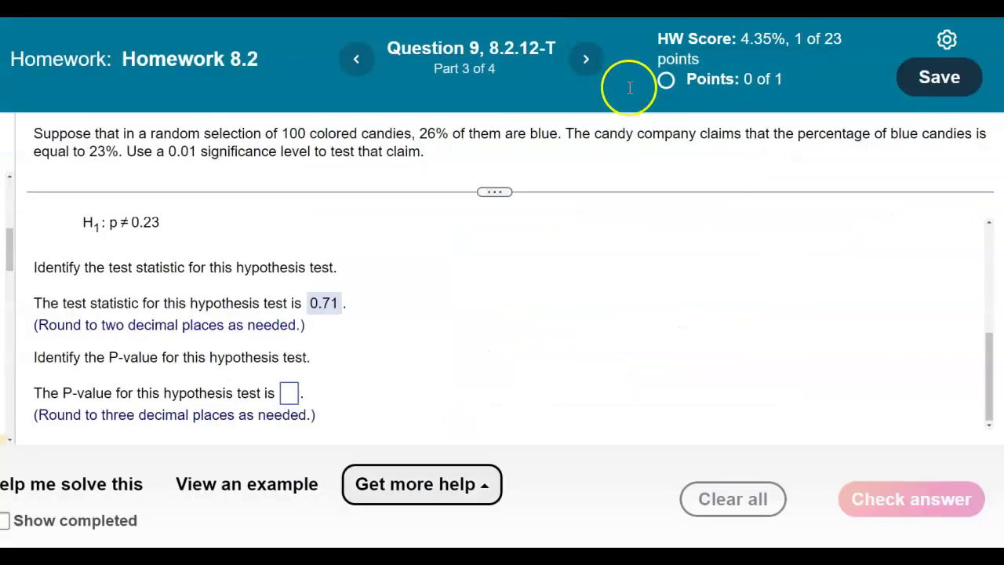
left_click(286, 394)
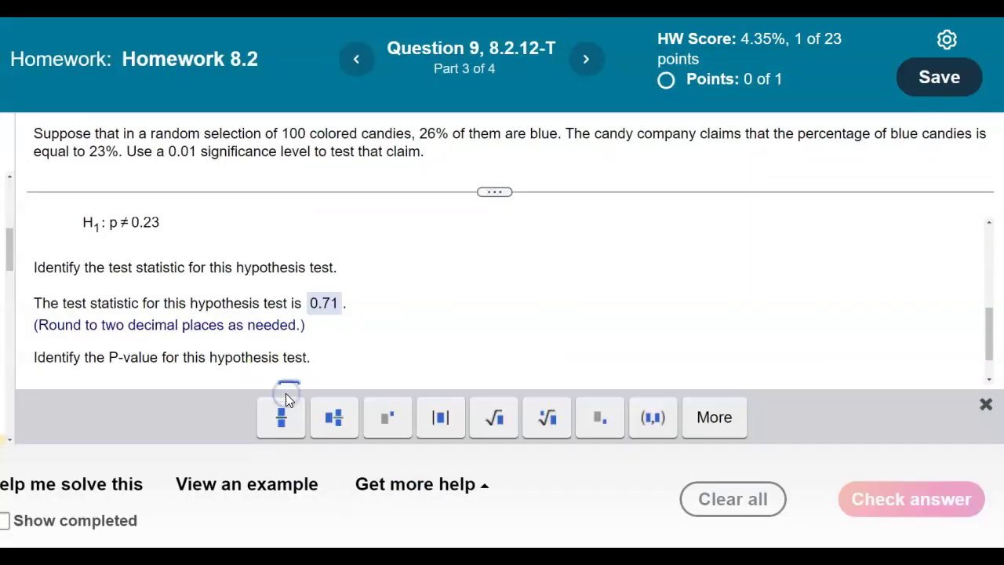
type("0.478")
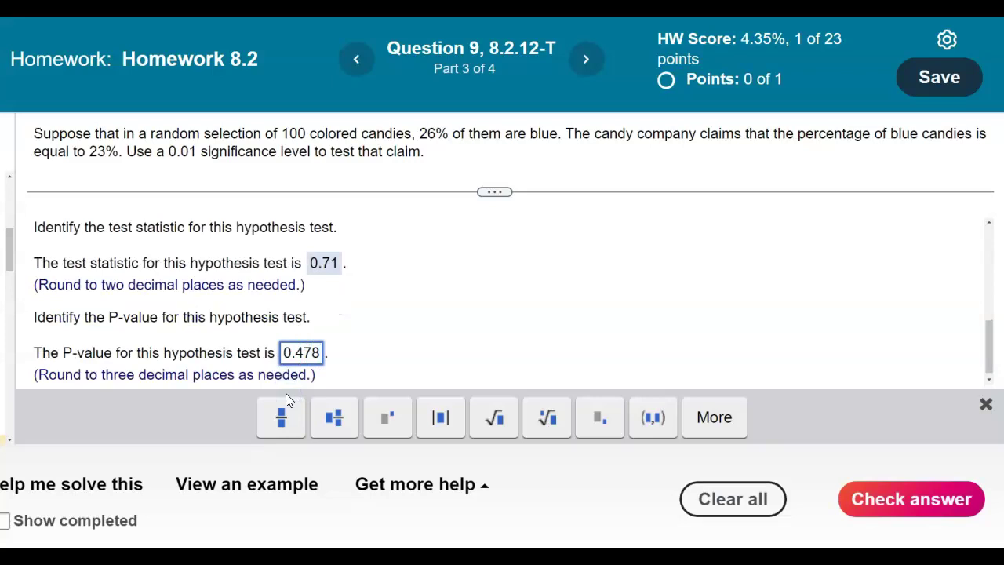
key("Return")
left_click(475, 324)
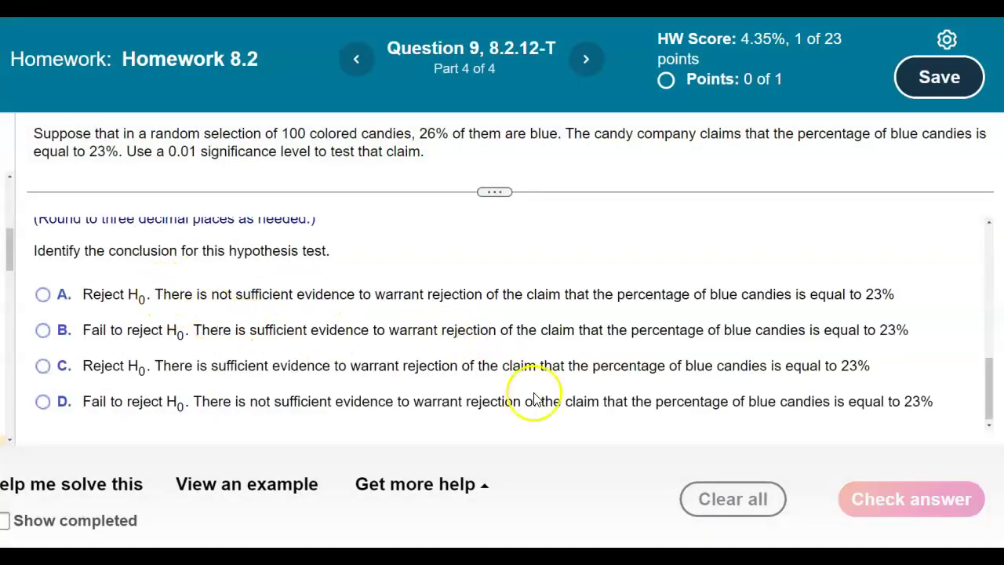
Step: Switch to SMART Notebook, reposition its window over the homework, and handwrite 0.478 under P-value in section 7, Make a Decision
left_click(563, 547)
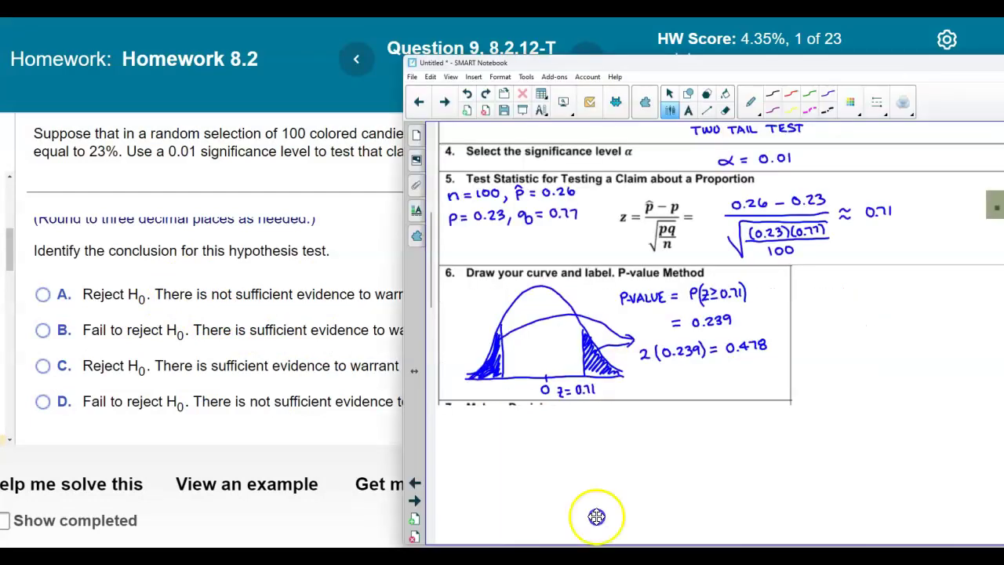
left_click_drag(723, 66, 506, 34)
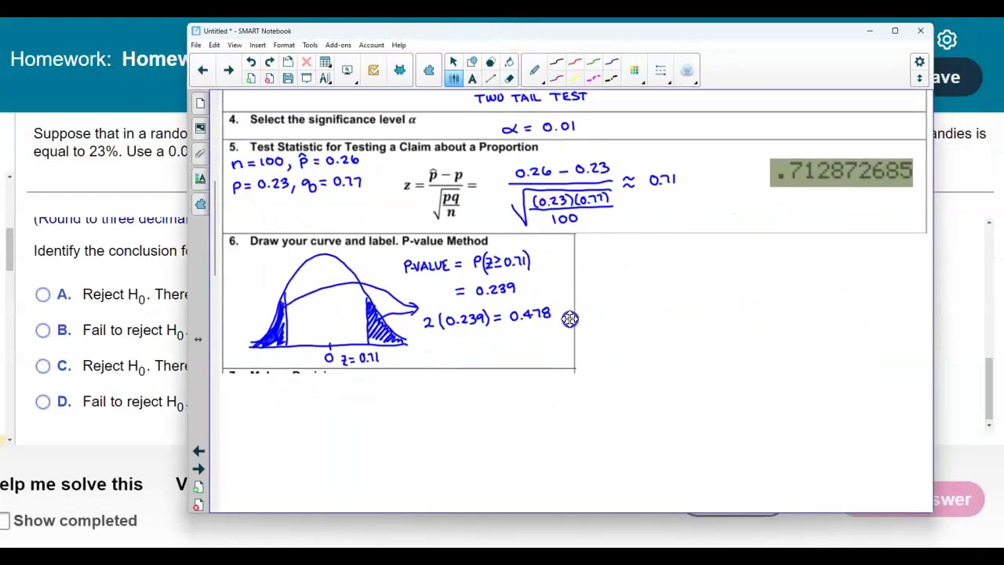
scroll(569, 319, "down", 2)
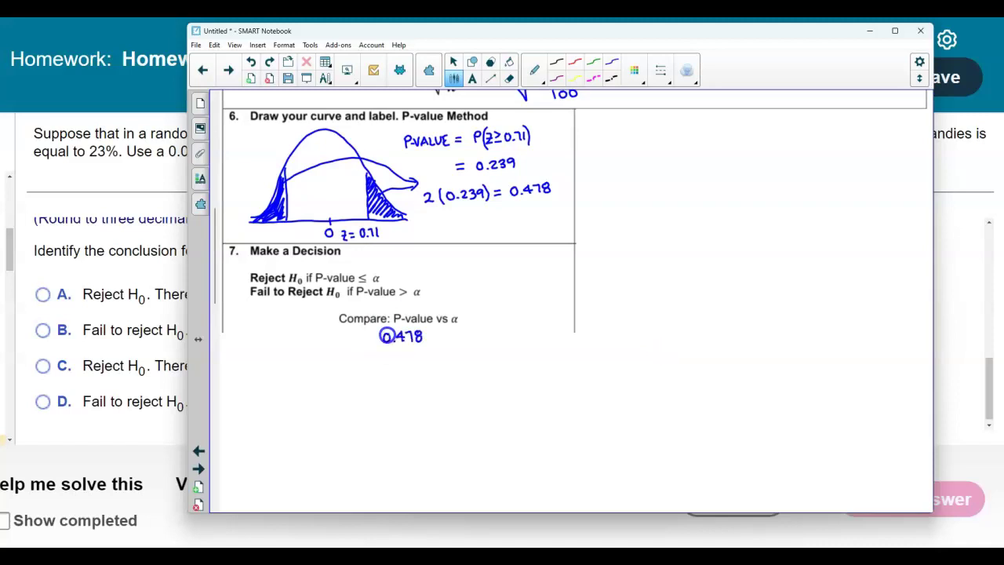
left_click_drag(361, 36, 402, 38)
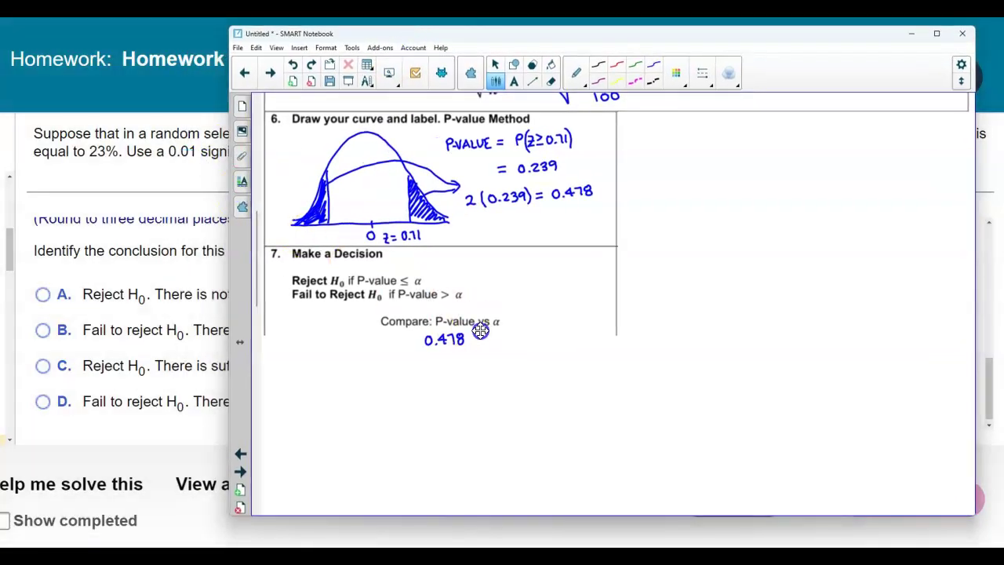
Step: Complete the handwritten comparison as 0.478 > 0.01 and draw a box around the Fail to Reject H0 rule
left_click_drag(496, 334, 495, 335)
left_click(501, 342)
mouse_move(296, 305)
left_mouse_down()
mouse_move(426, 304)
mouse_move(470, 292)
mouse_move(360, 287)
mouse_move(288, 297)
mouse_move(285, 306)
left_mouse_up()
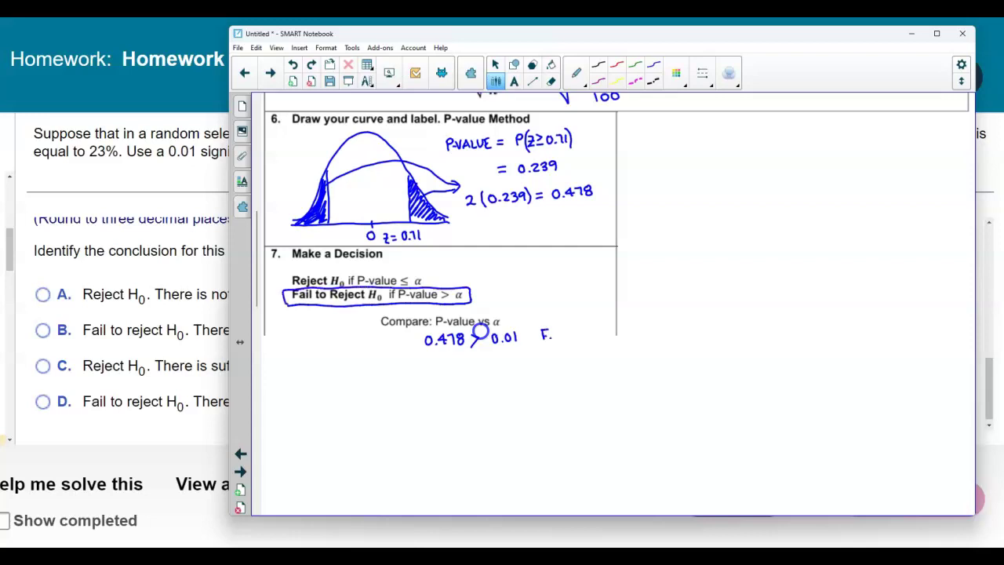
Step: Handwrite the decision F.T.R. beside the comparison in section 7
left_click(561, 338)
left_click_drag(552, 330, 563, 339)
left_click(572, 338)
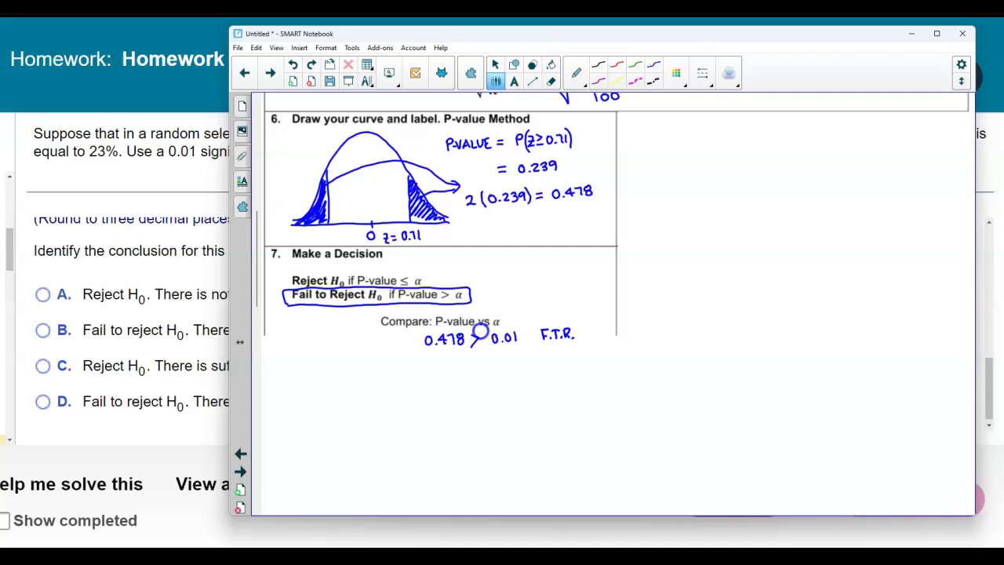